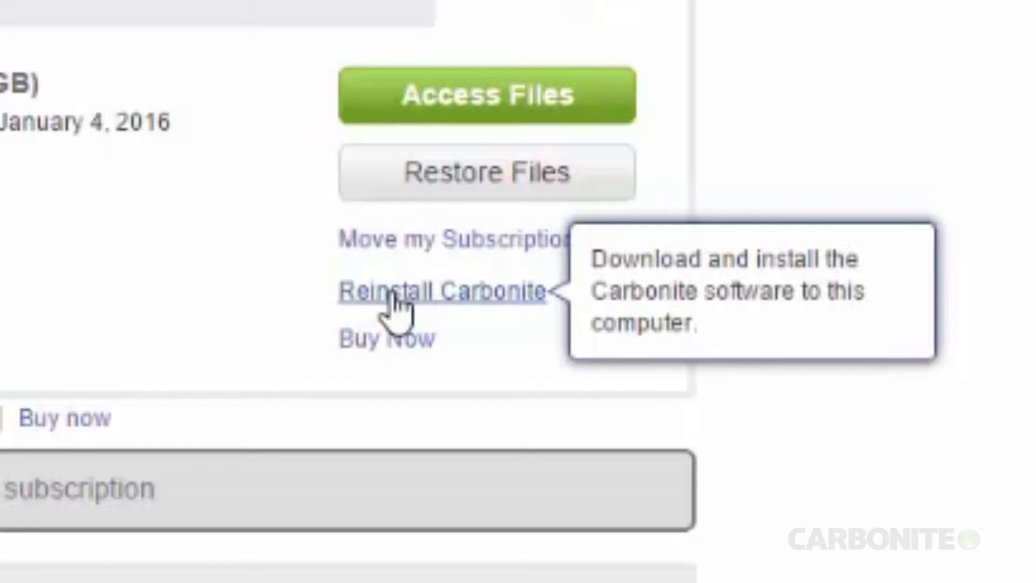
# Download the Carbonite installer from the account page's Reinstall Carbonite link
pyautogui.click(397, 294)
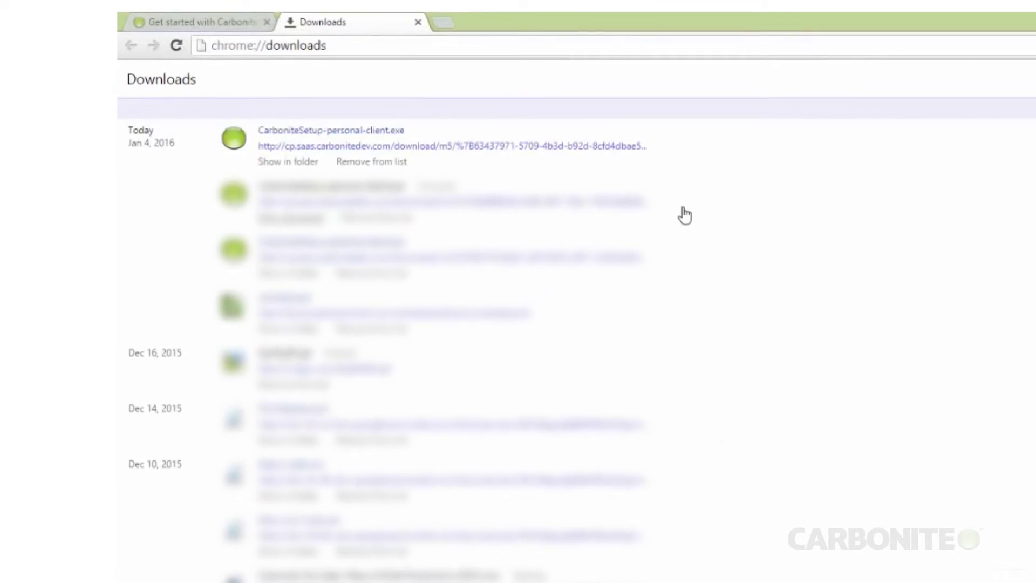
# Run CarboniteSetup-personal-client.exe and agree to the Terms of Service
pyautogui.click(374, 130)
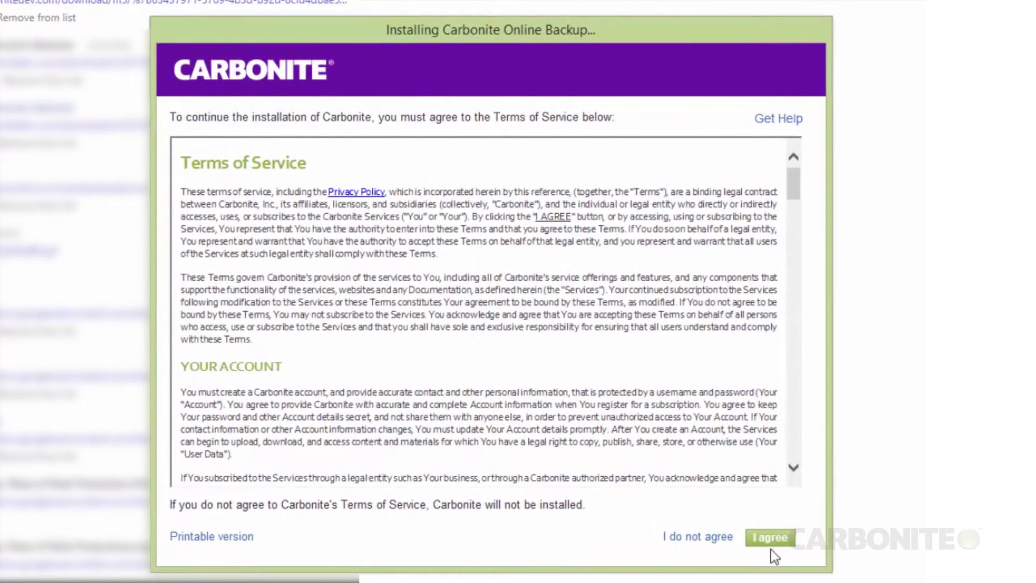
pyautogui.click(771, 540)
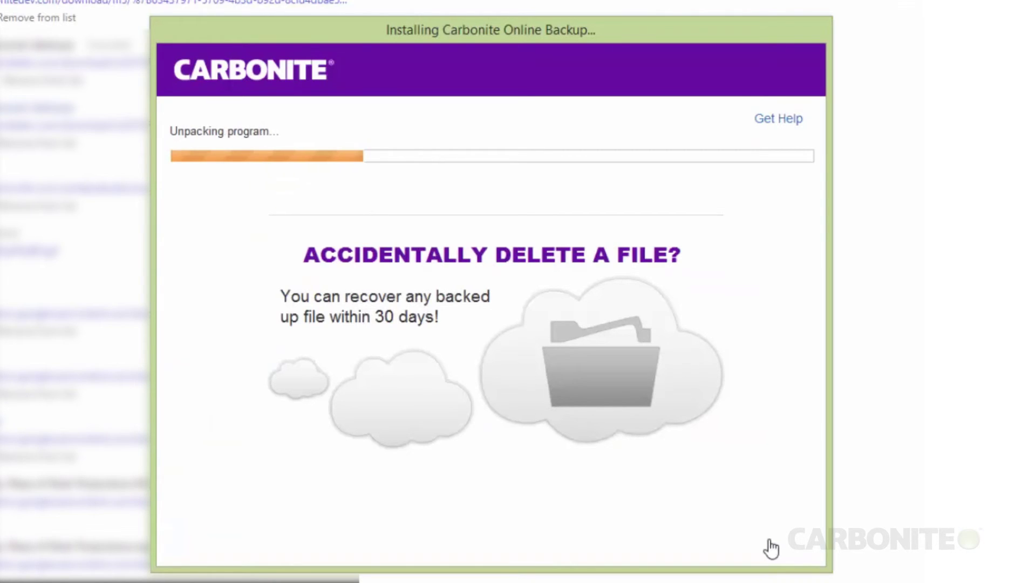